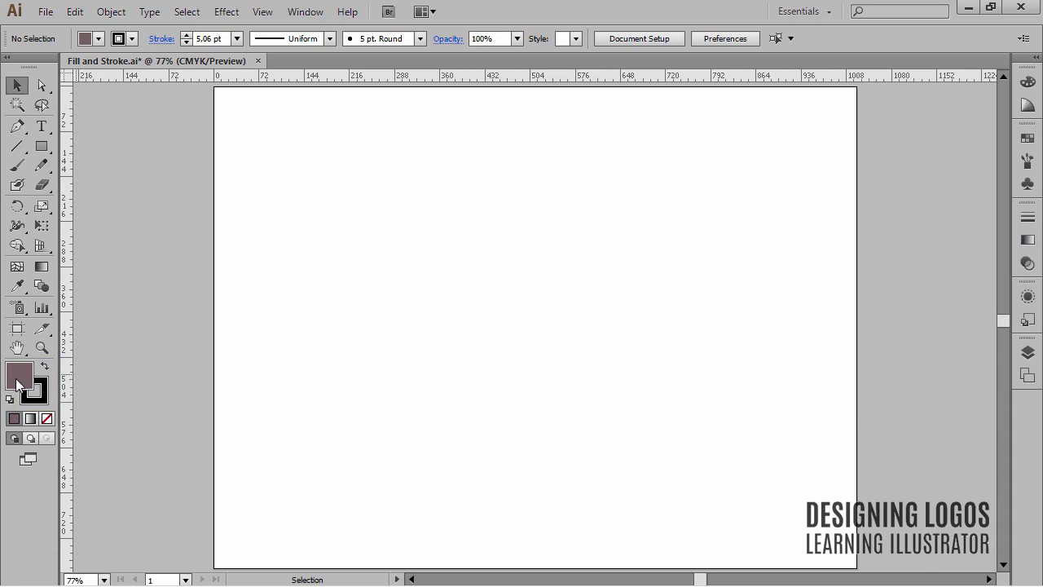
Hide the Background layer and show the Urban Apparel layer
click(36, 395)
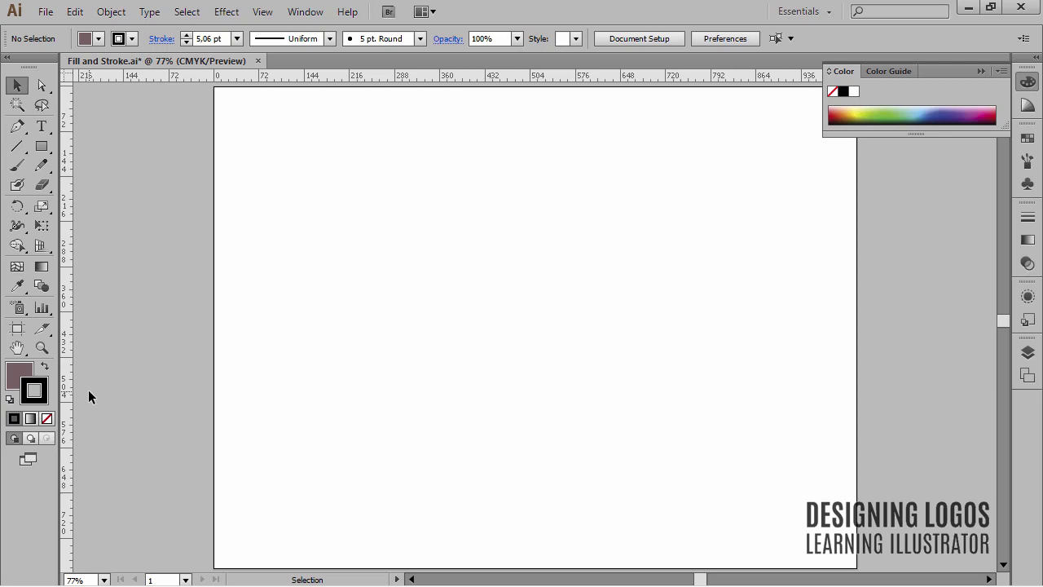
click(1027, 352)
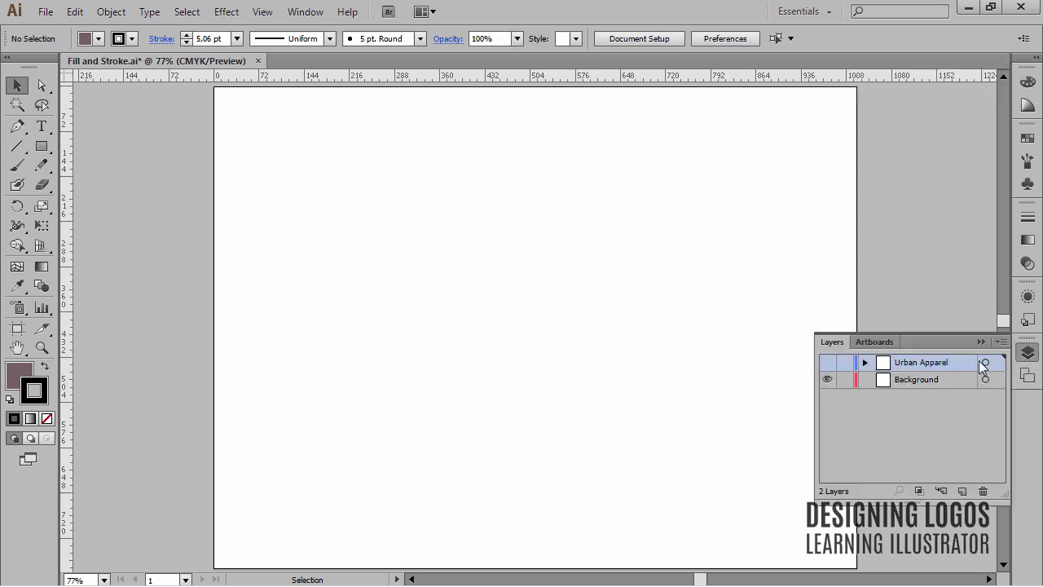
click(827, 379)
click(826, 362)
click(981, 343)
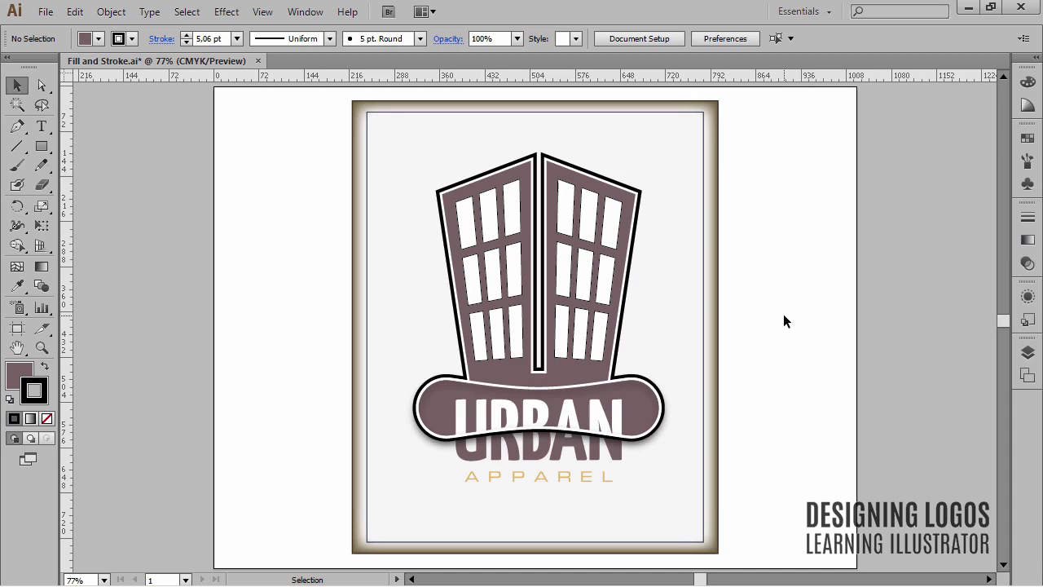
Select the building-shaped hat path in the logo and make its stroke the active colour attribute
click(22, 374)
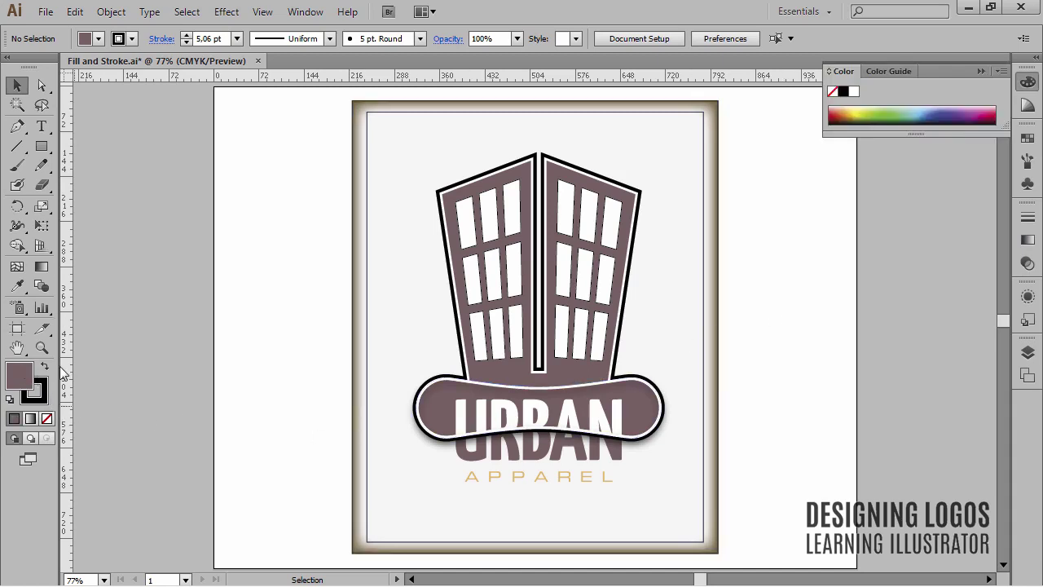
click(40, 385)
click(21, 375)
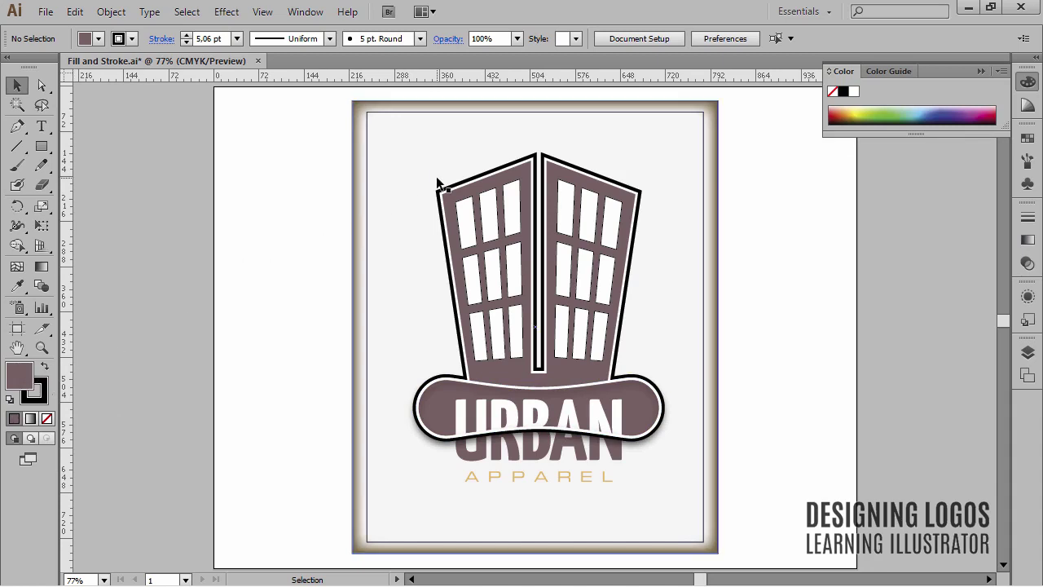
click(490, 170)
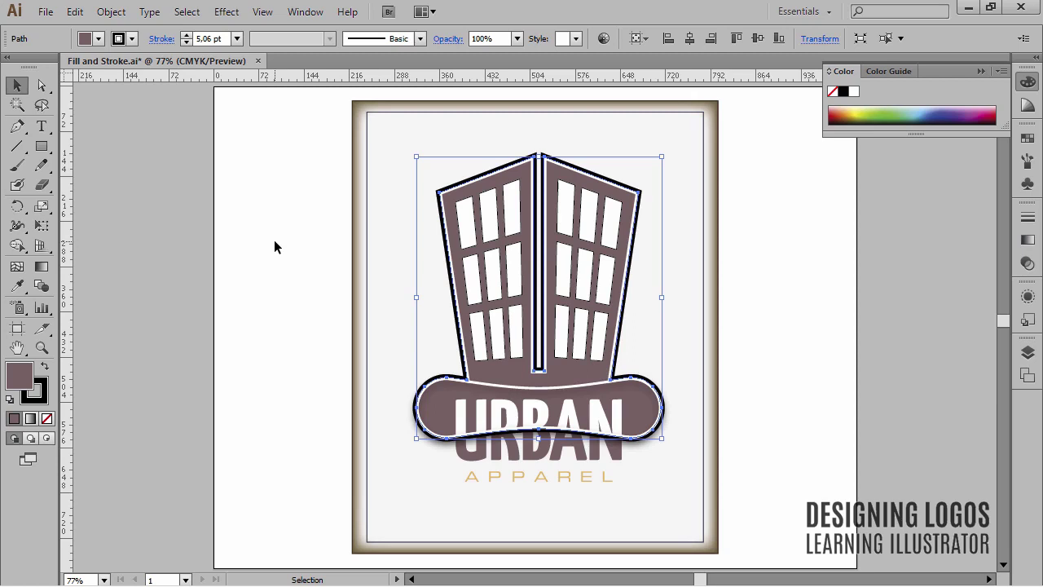
key(x)
key(x)
key(x)
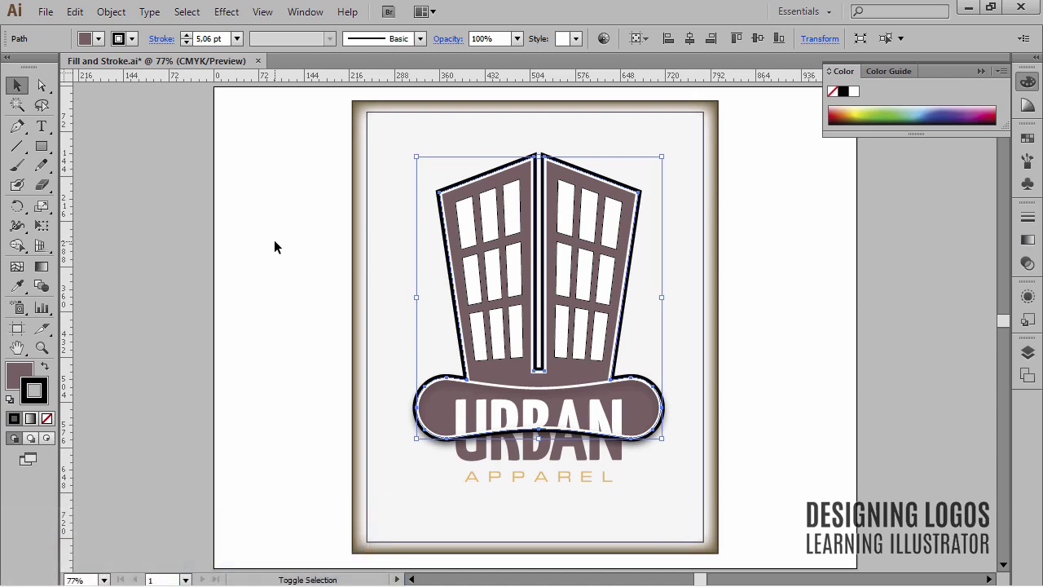
Try swapped fill and stroke colours and the default fill and stroke on the hat path, reverting each
key(shift+x)
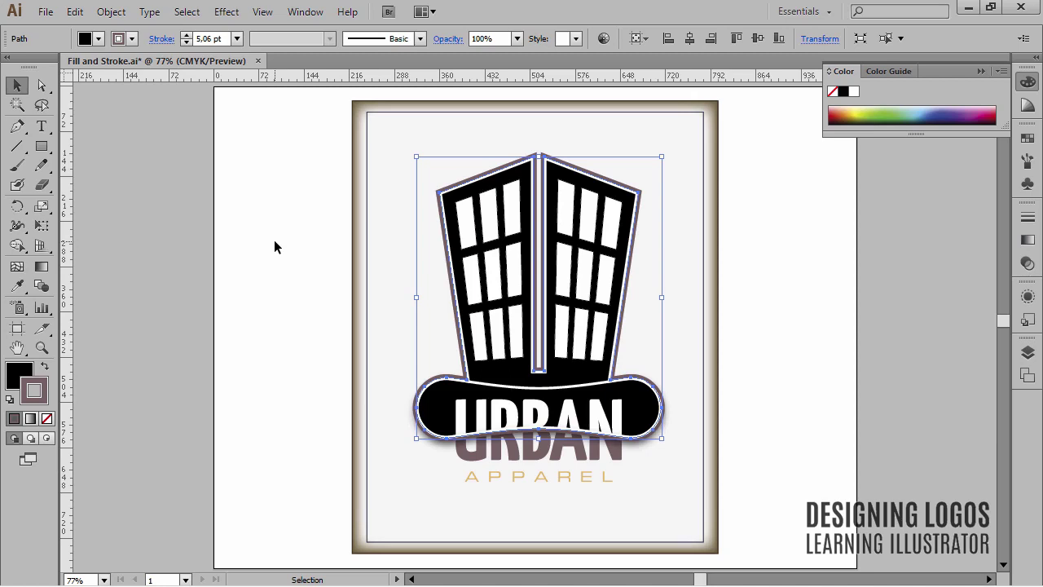
click(47, 368)
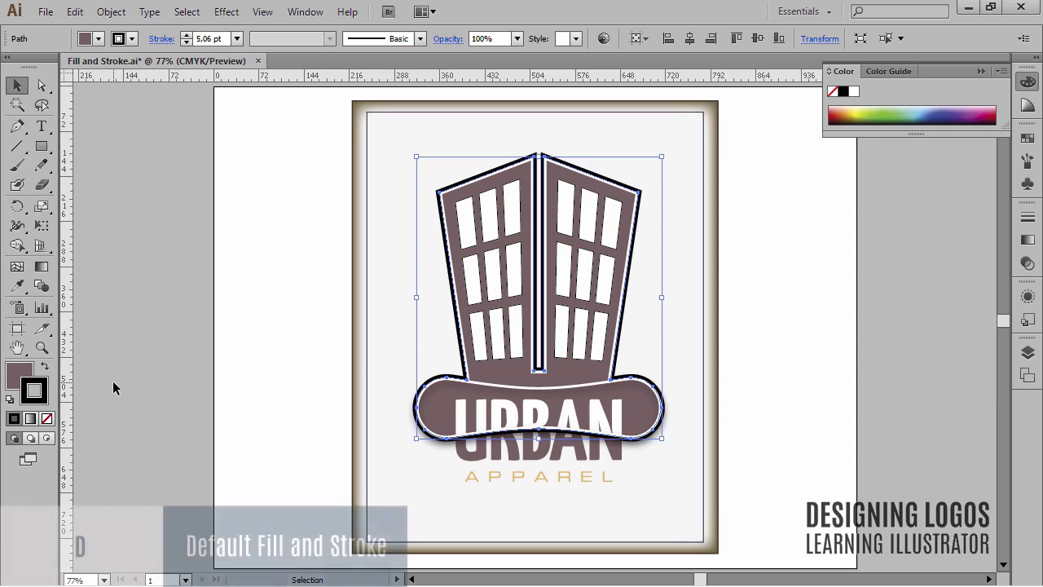
key(d)
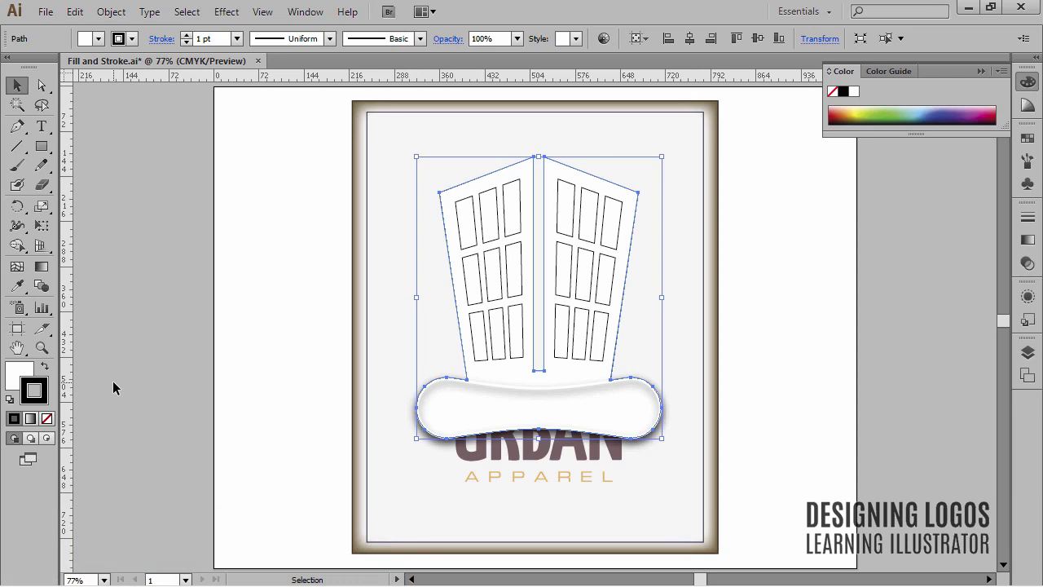
key(ctrl+z)
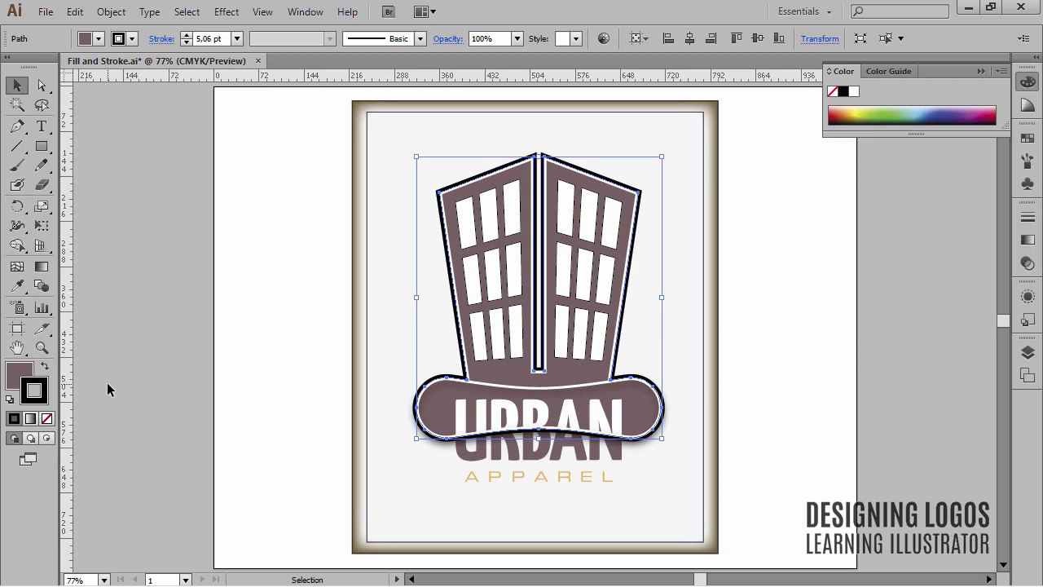
Set the hat path's fill to a dark slate colour, about #2C333A, in the Color Picker
double_click(22, 373)
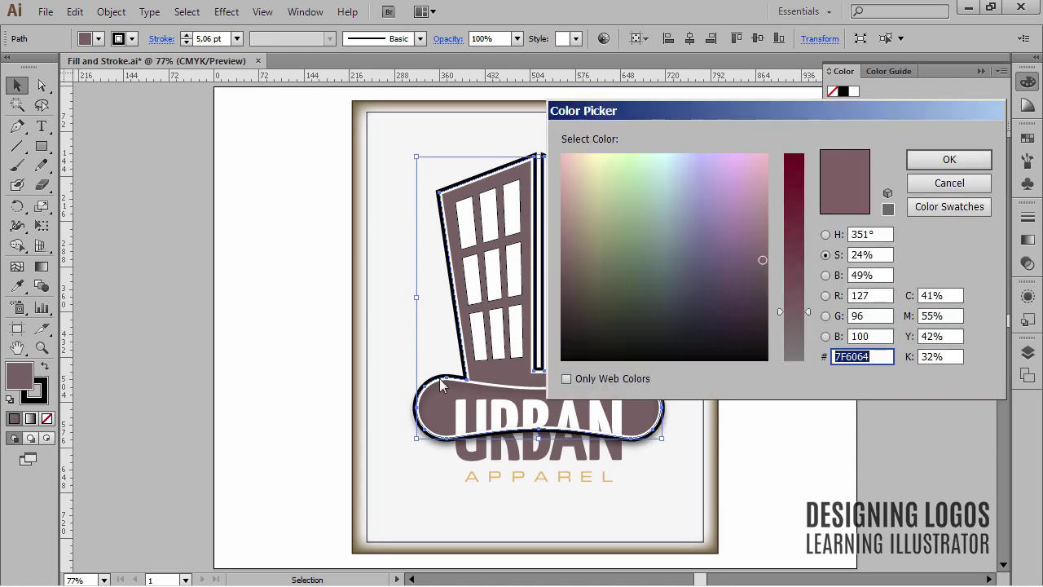
click(684, 298)
drag(684, 298, 683, 313)
click(941, 160)
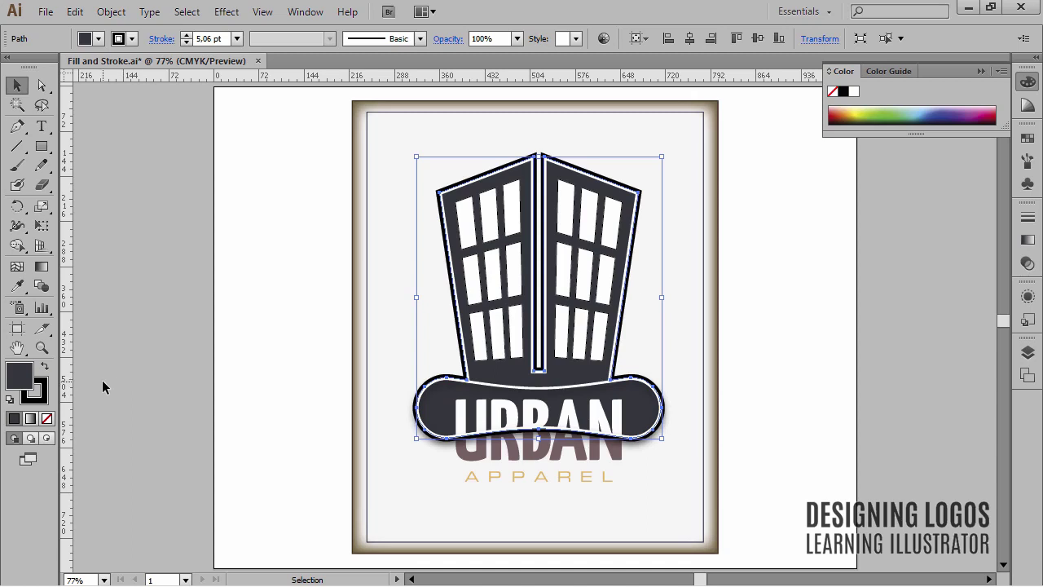
Set the hat path's stroke to dark green #0B420B in the Color Picker
double_click(46, 398)
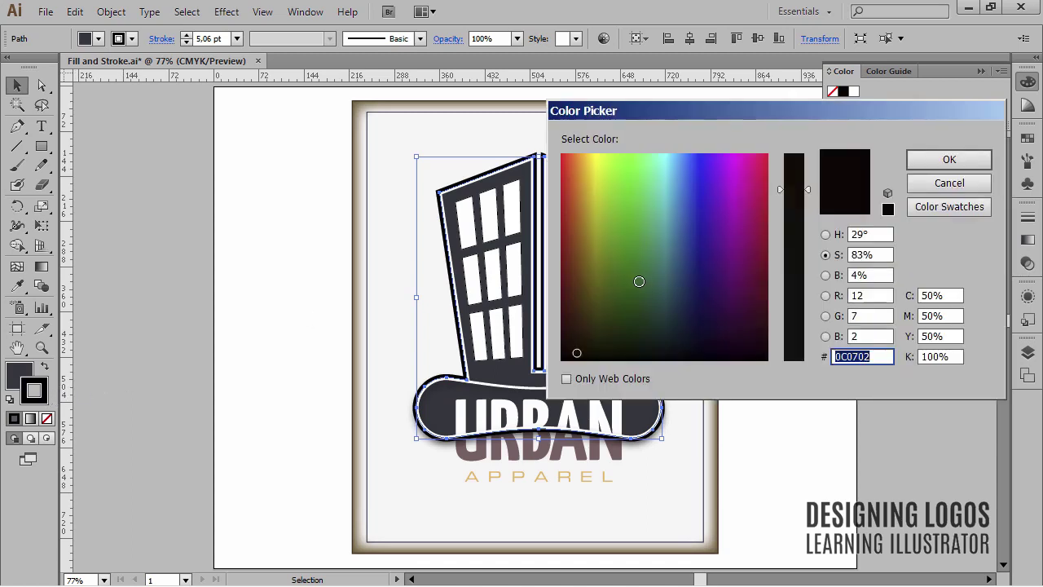
drag(626, 305, 630, 307)
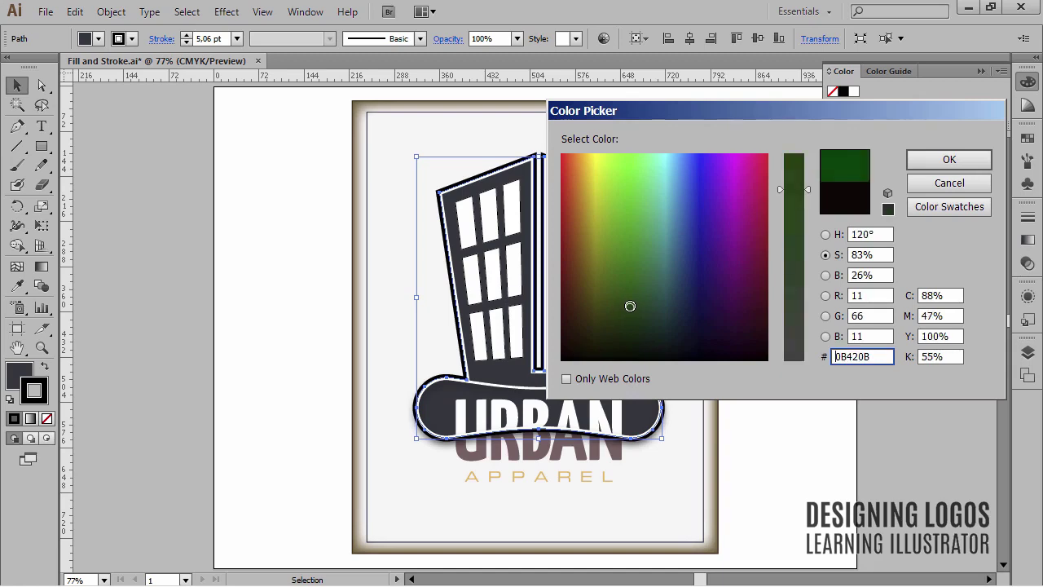
click(946, 159)
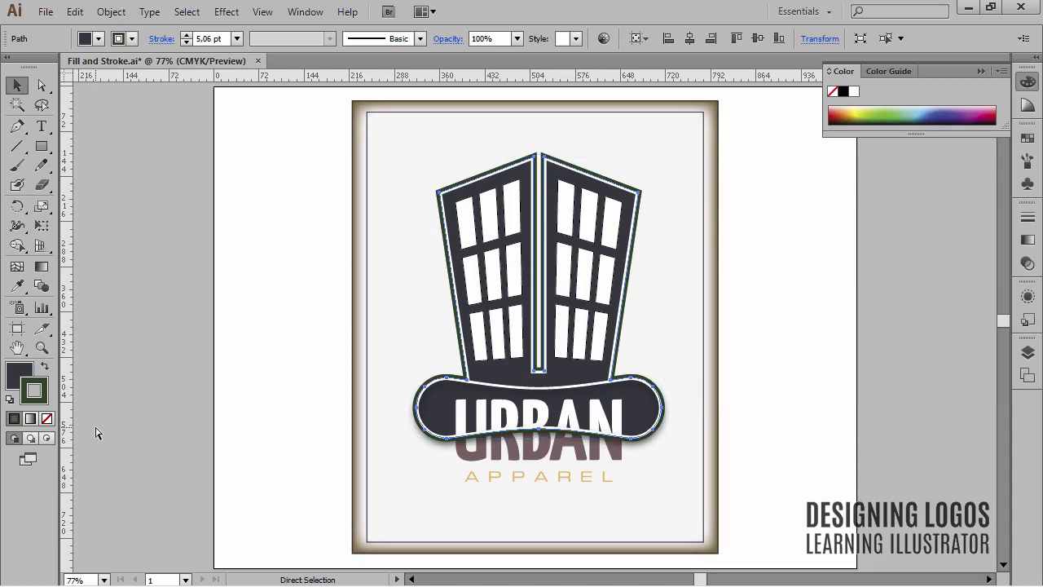
Undo the hat path's fill and stroke colour changes and redo both of them
key(ctrl+z)
key(ctrl+z)
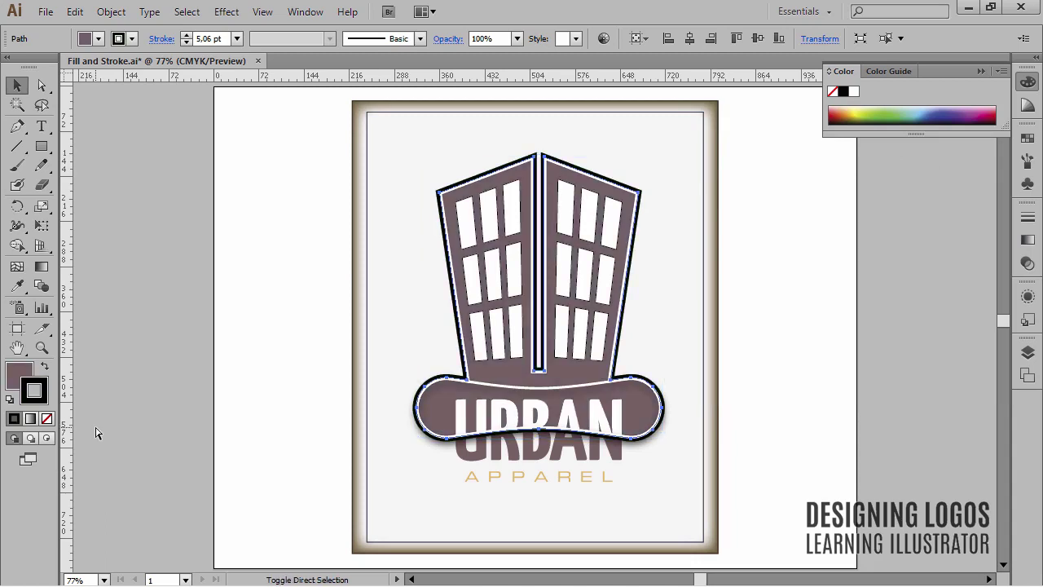
key(ctrl+shift+z)
key(ctrl+shift+z)
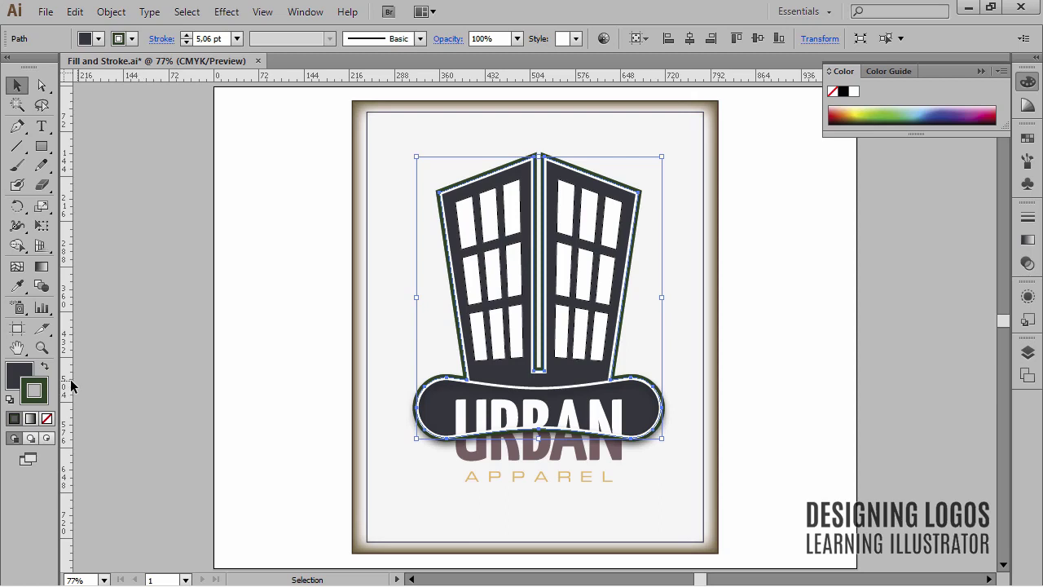
Match the hat path's fill to its green stroke using the stroke's hex value 1A411D, and deselect the path
double_click(36, 392)
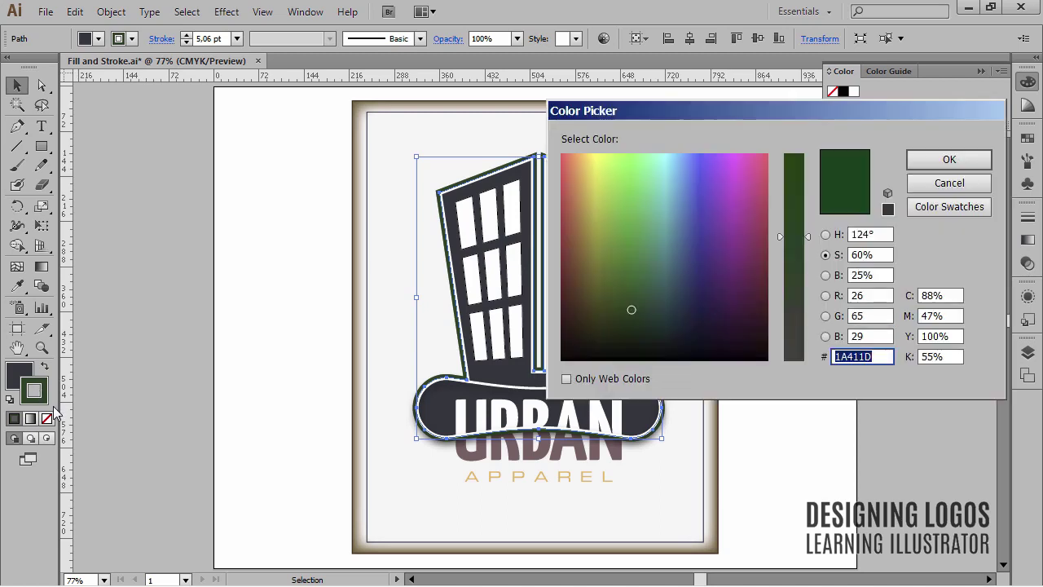
drag(706, 124, 665, 140)
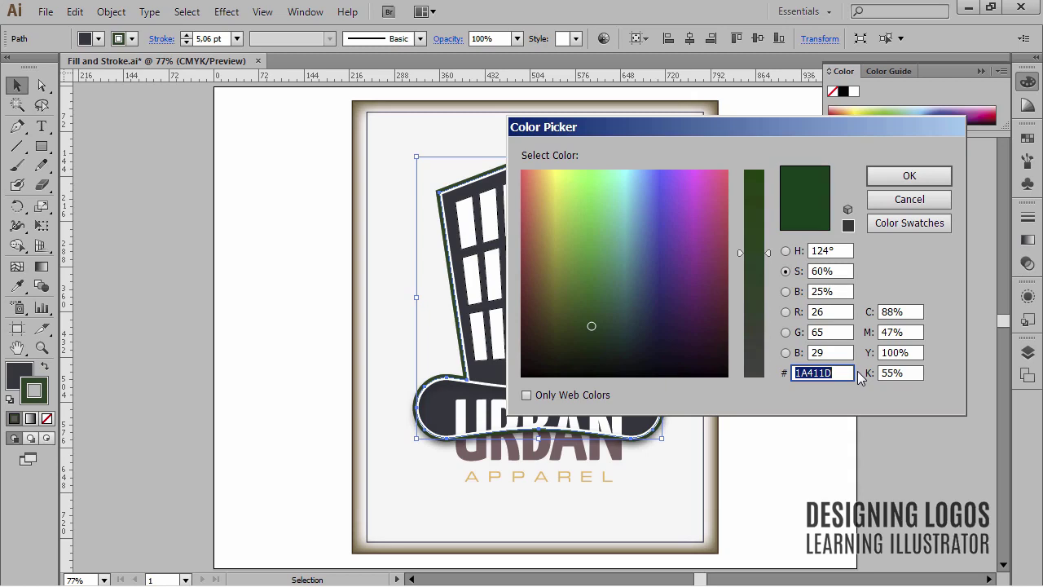
click(903, 202)
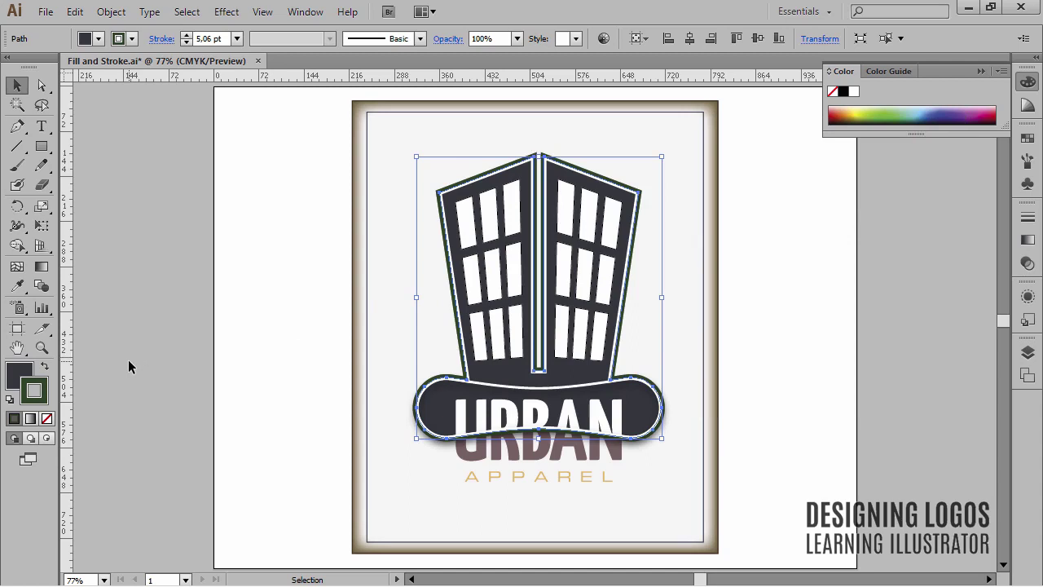
click(22, 375)
double_click(22, 375)
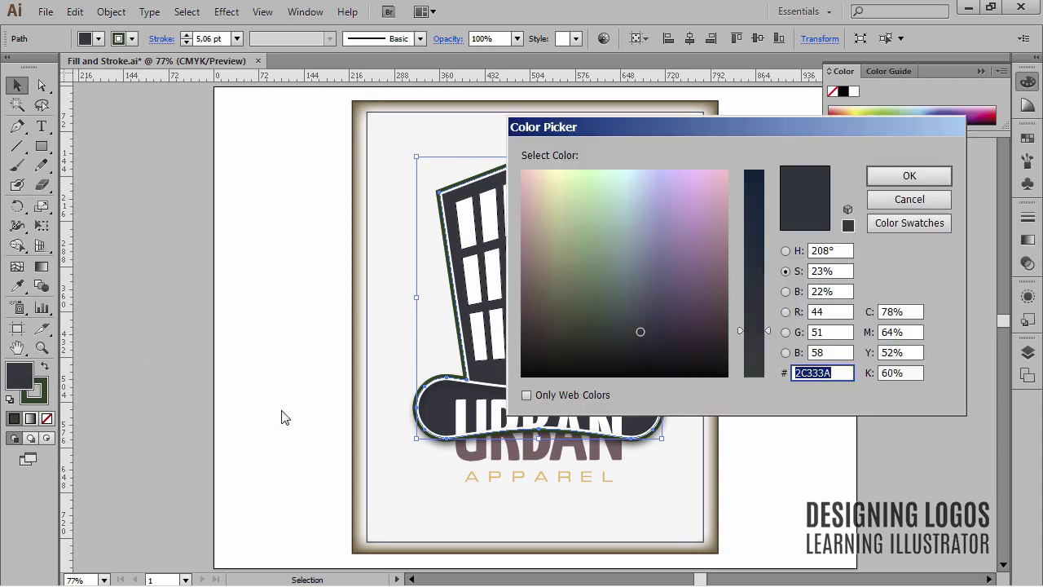
text(1A411D)
click(916, 178)
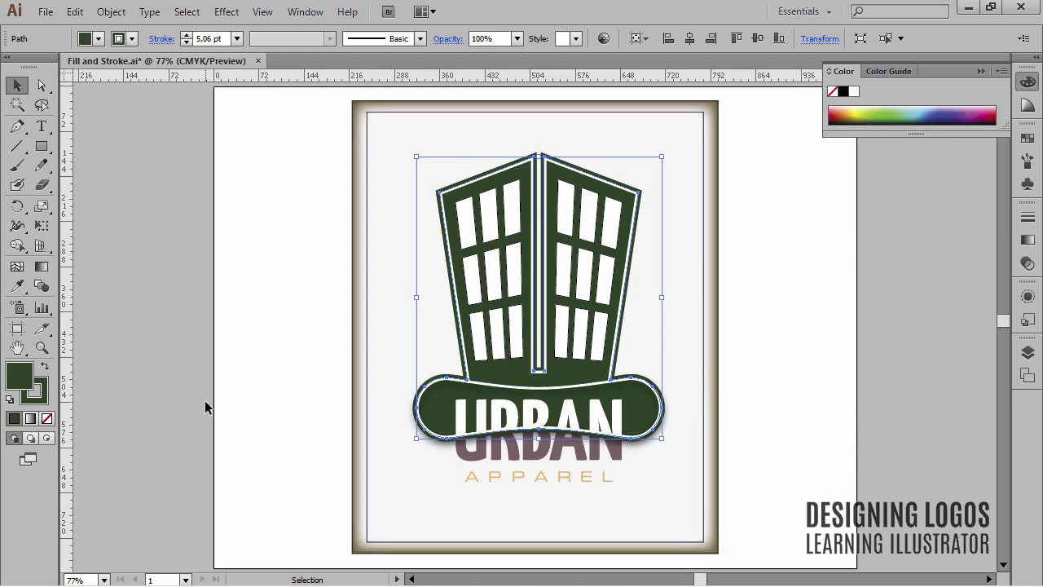
click(36, 395)
click(26, 375)
click(758, 407)
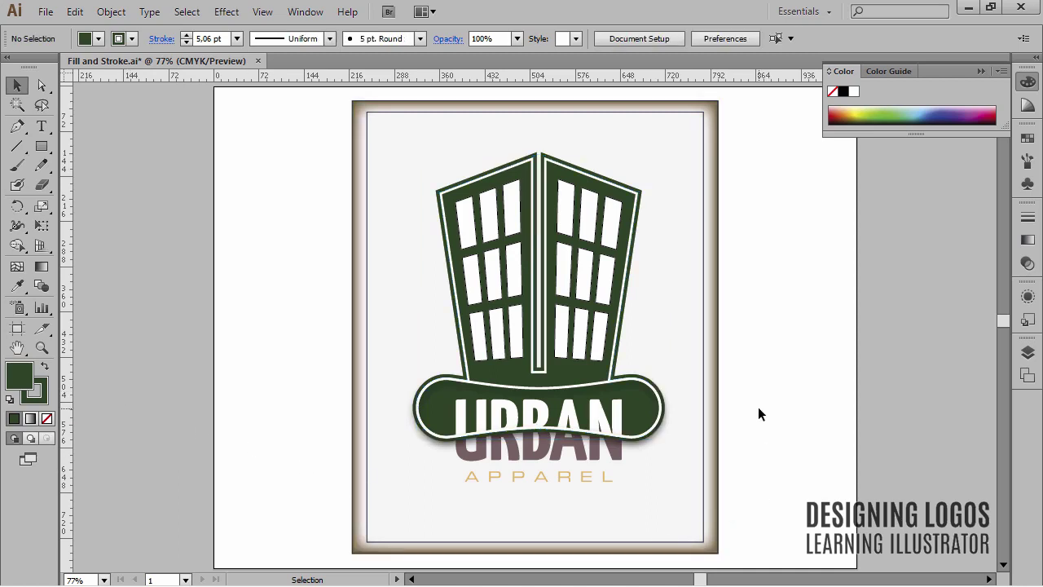
Apply the hat's green fill and stroke to the lower URBAN lettering group by sampling with the Eyedropper
click(617, 455)
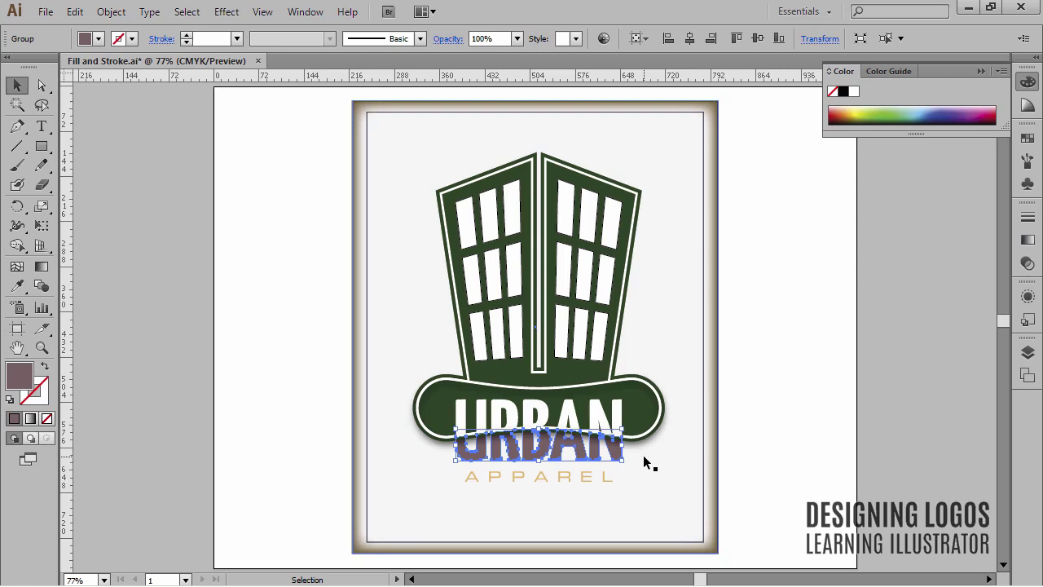
key(i)
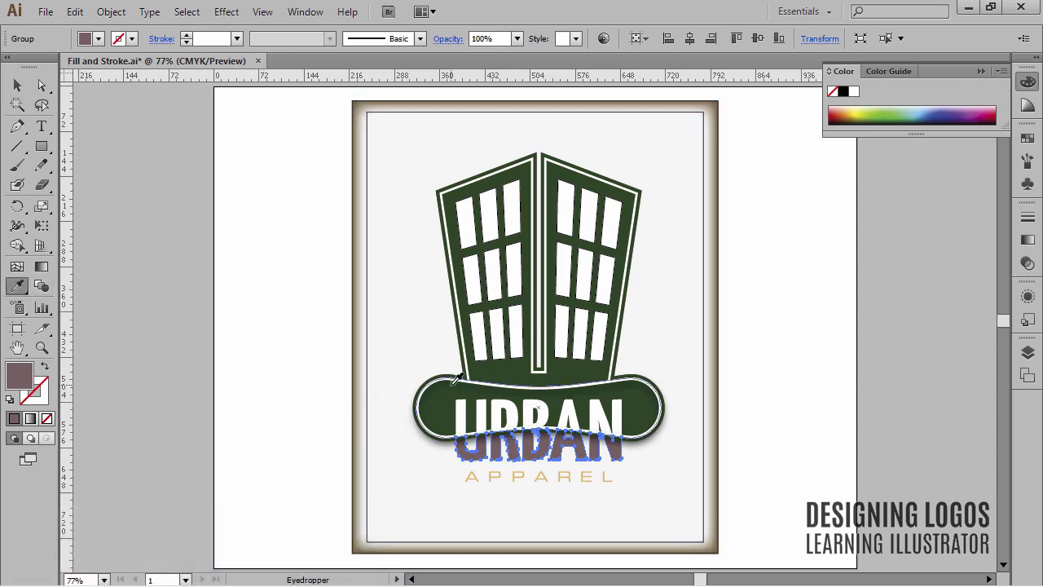
click(512, 366)
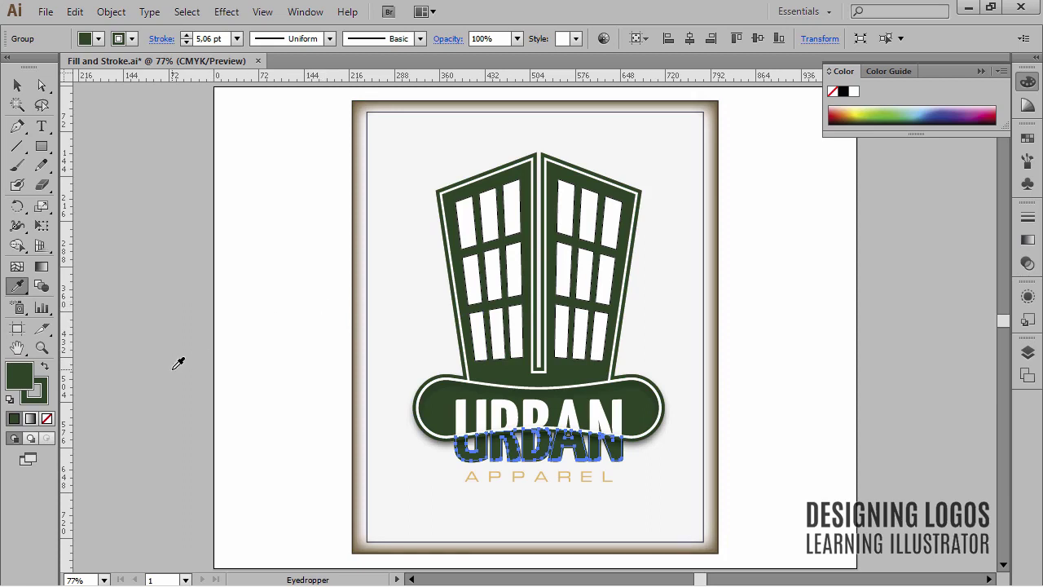
Remove the stroke colour from the lower URBAN lettering group and deselect it
click(40, 391)
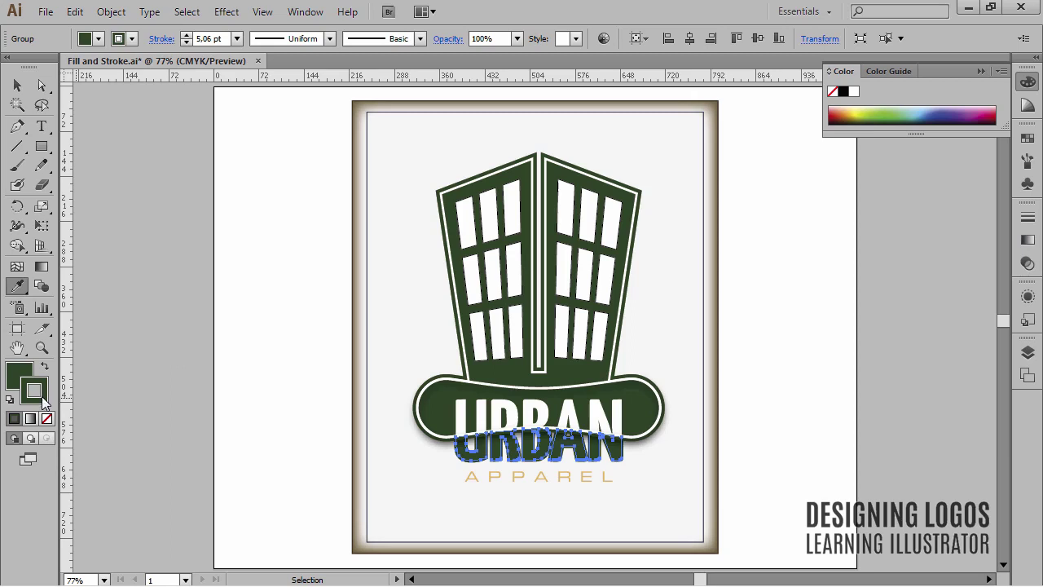
key(slash)
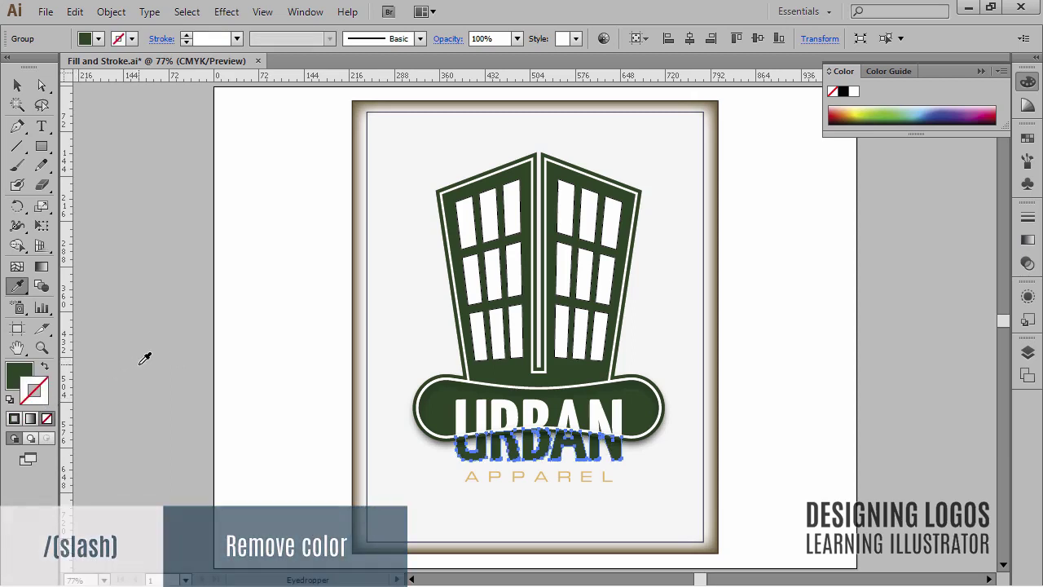
ctrl+click(320, 400)
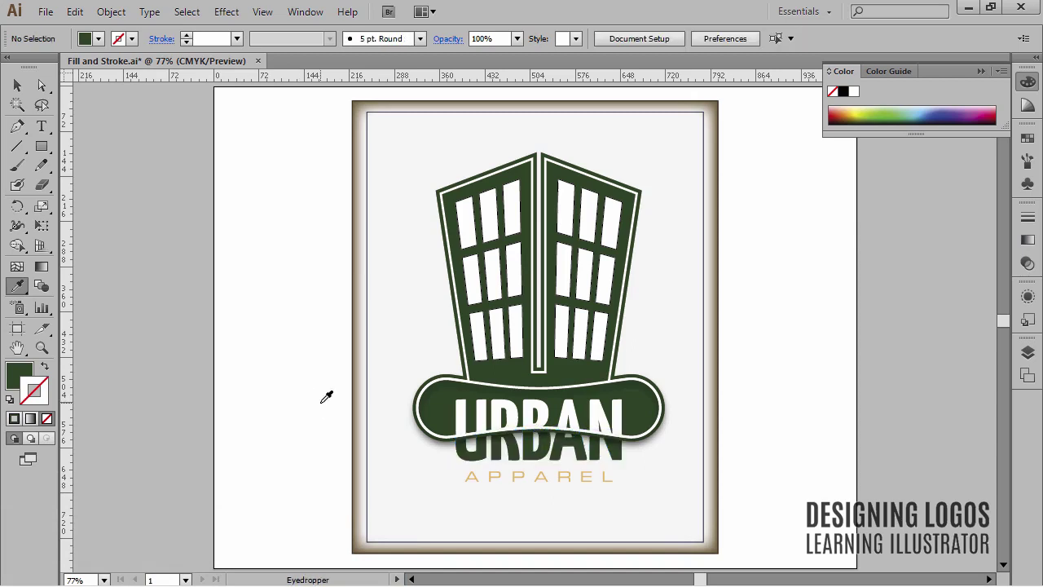